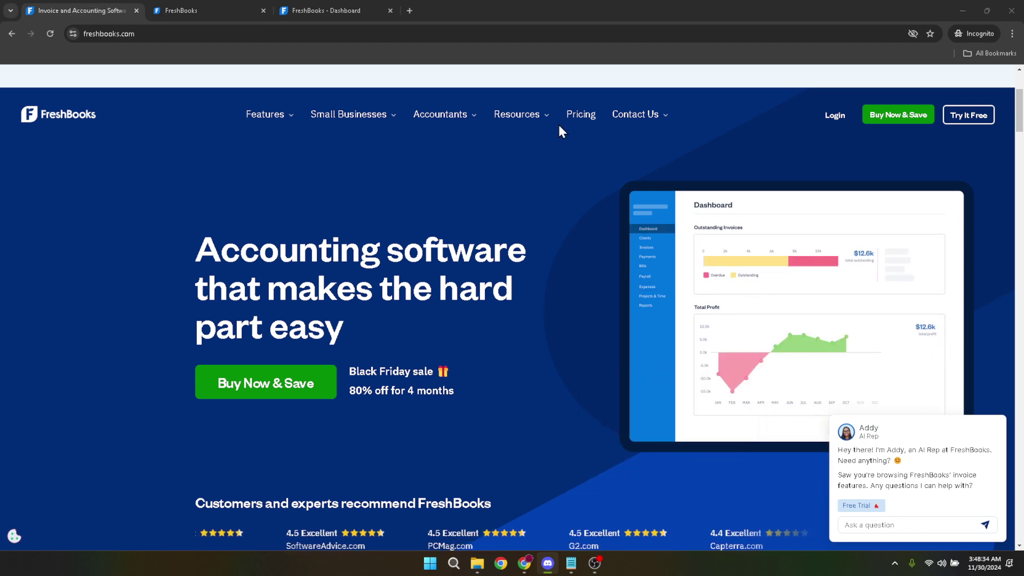
View the FreshBooks login page with its email, password and Google or Apple sign-in options.
left_click(415, 35)
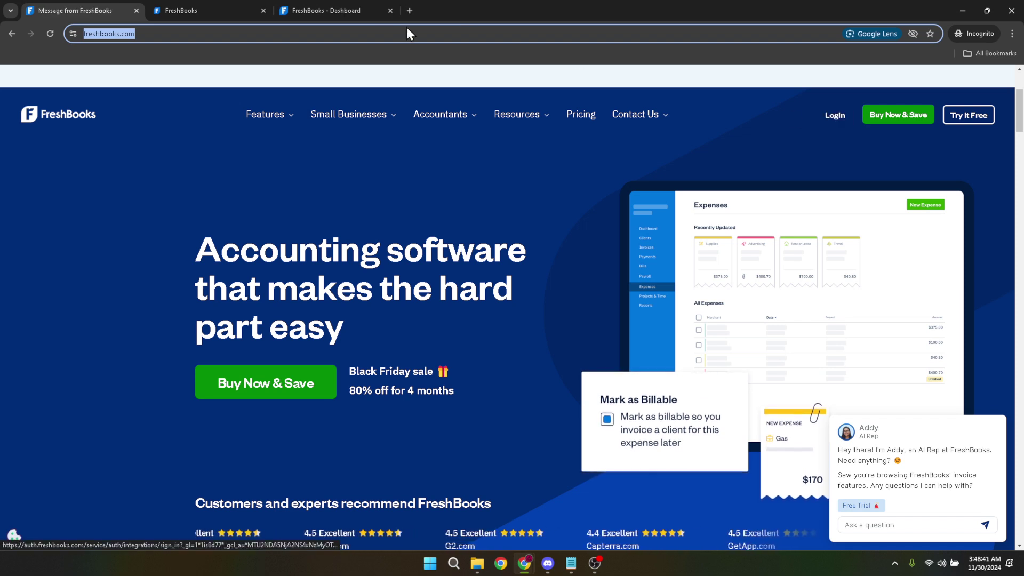
left_click(231, 12)
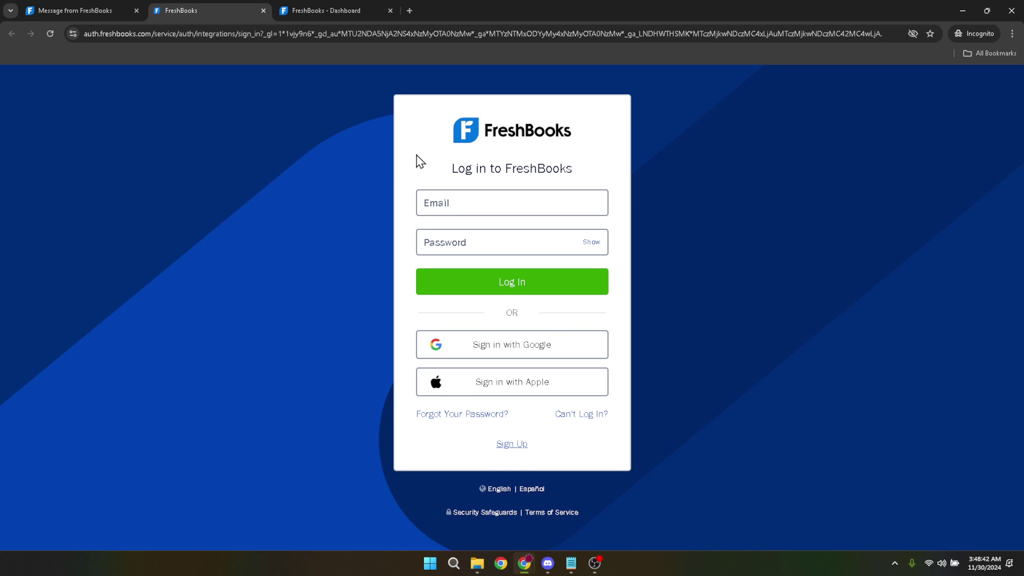
left_click(478, 203)
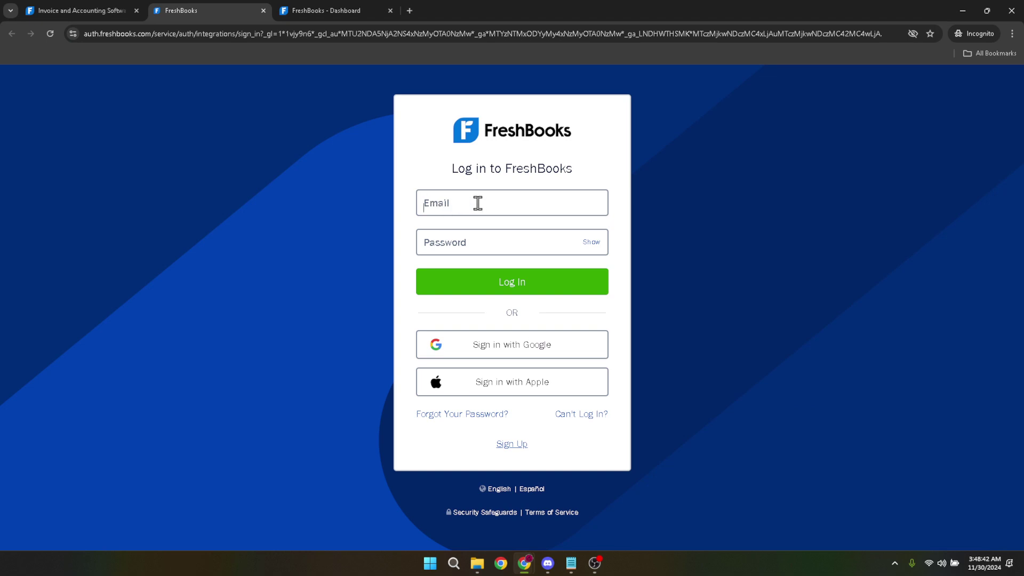
left_click(456, 246)
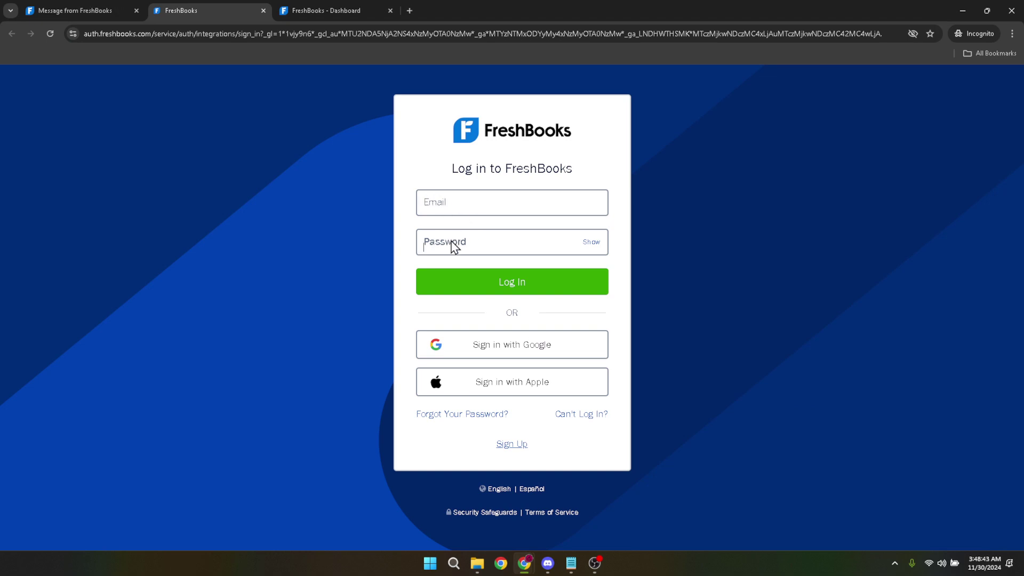
left_click(470, 319)
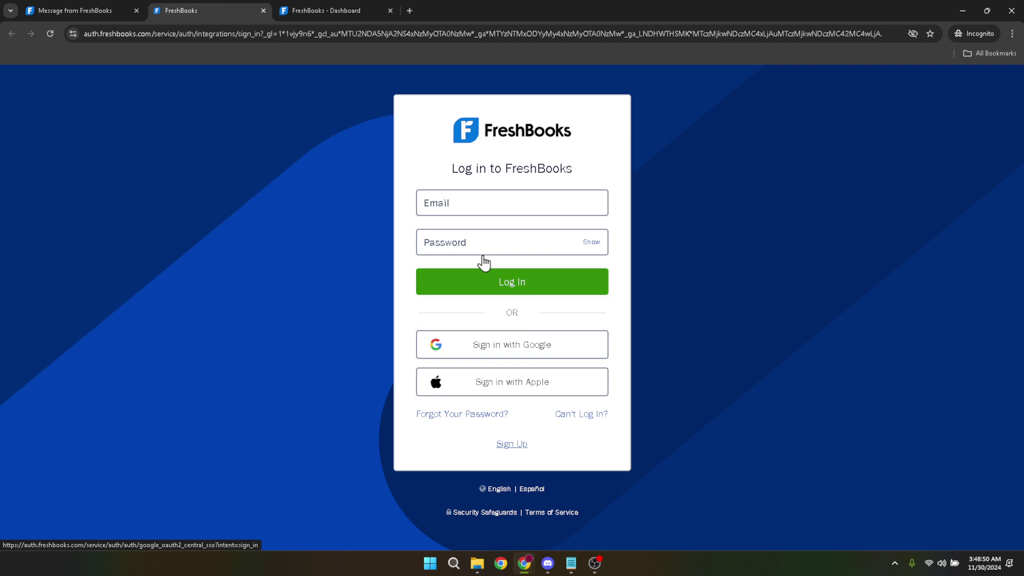
Switch to the signed-in FreshBooks account and open the Other Income list under Payments, dismissing the tip about it.
left_click(333, 7)
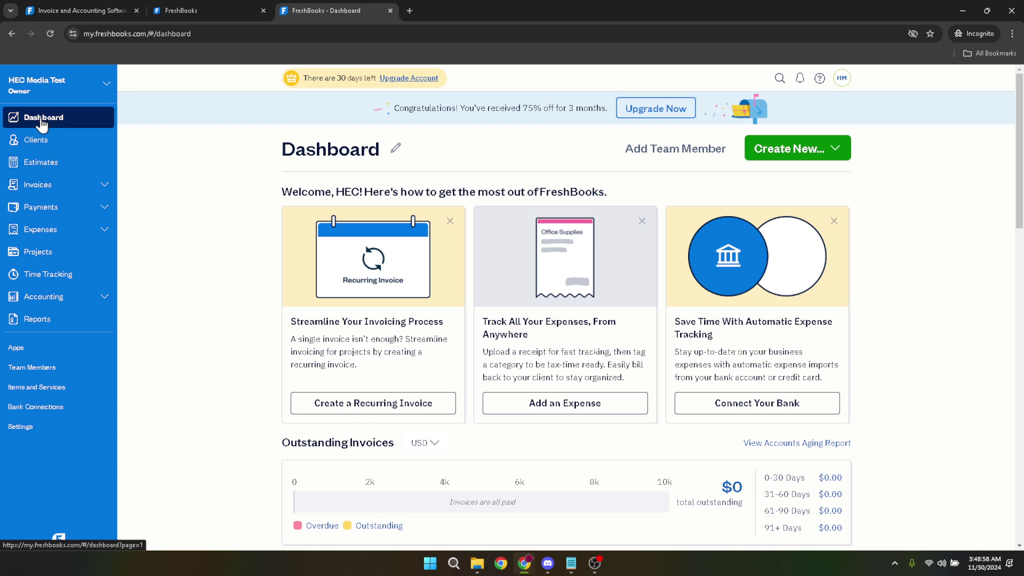
left_click(40, 209)
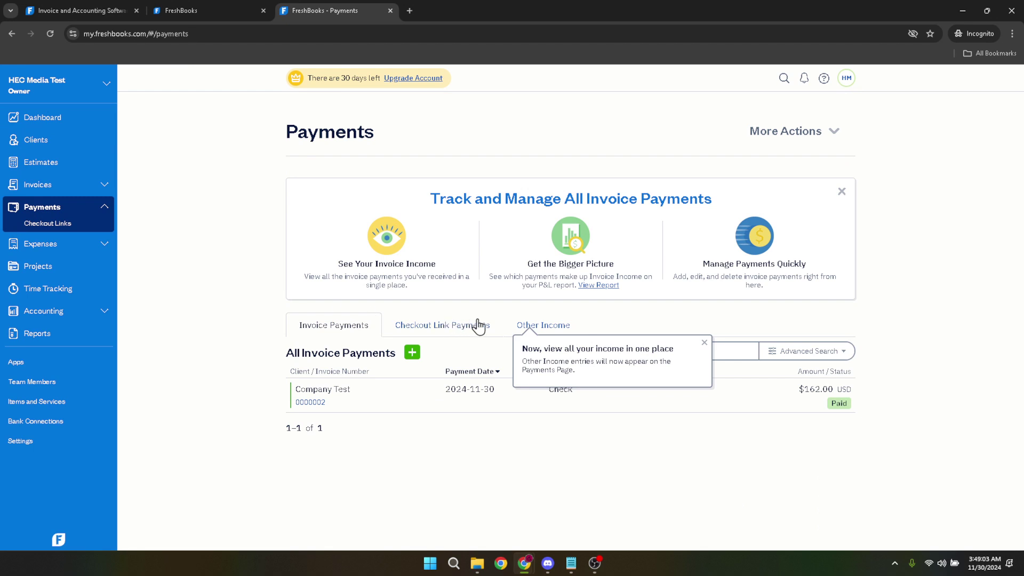
left_click(705, 344)
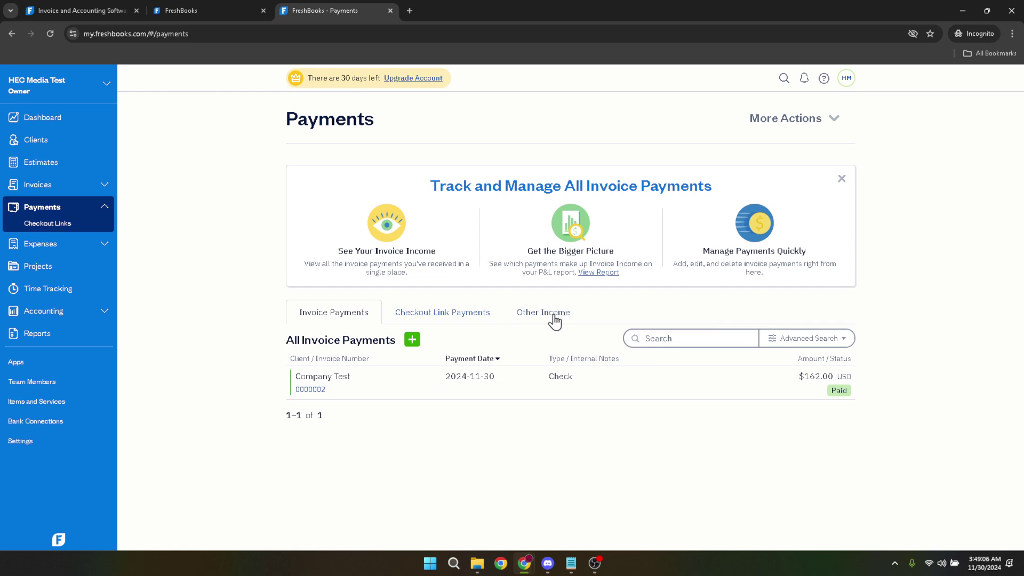
left_click(554, 315)
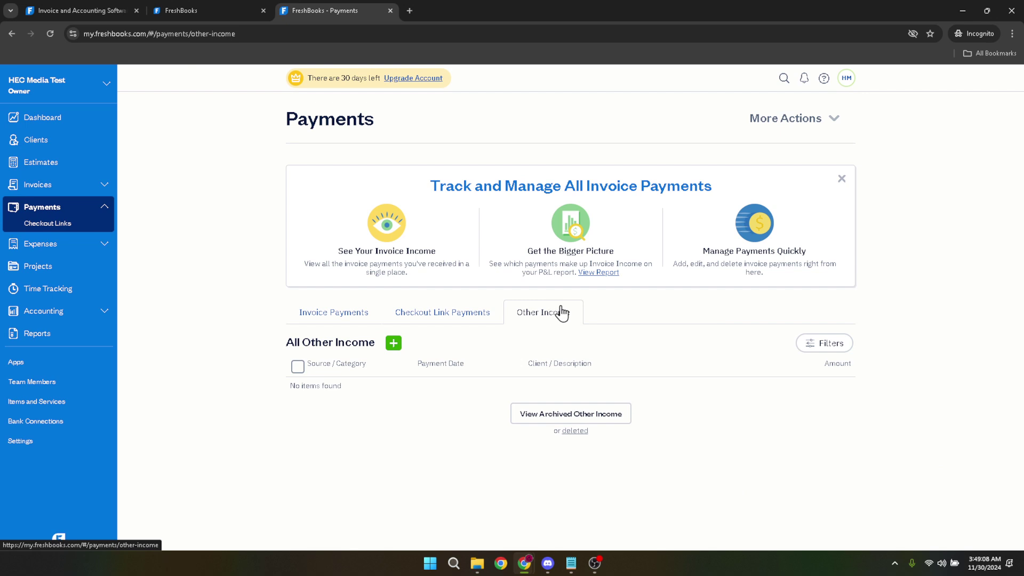
left_click(299, 368)
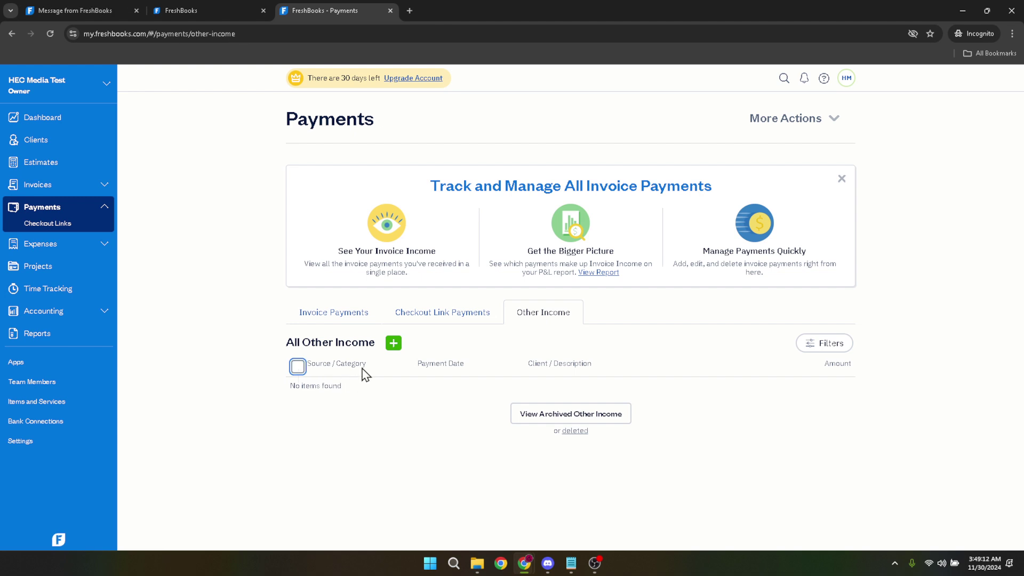
Start a new other income entry with "FB Market Ads" as its source.
left_click(394, 344)
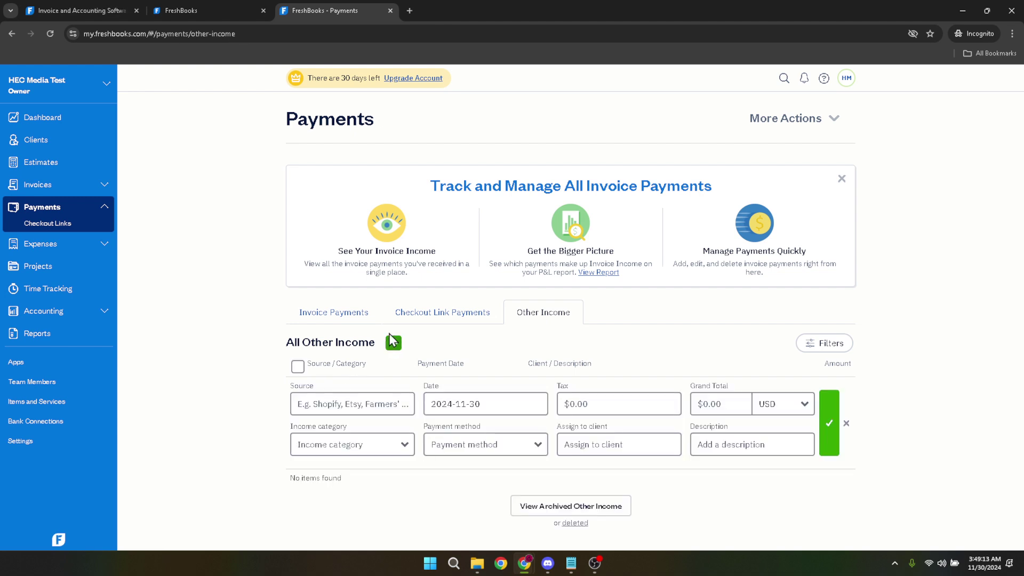
left_click(338, 404)
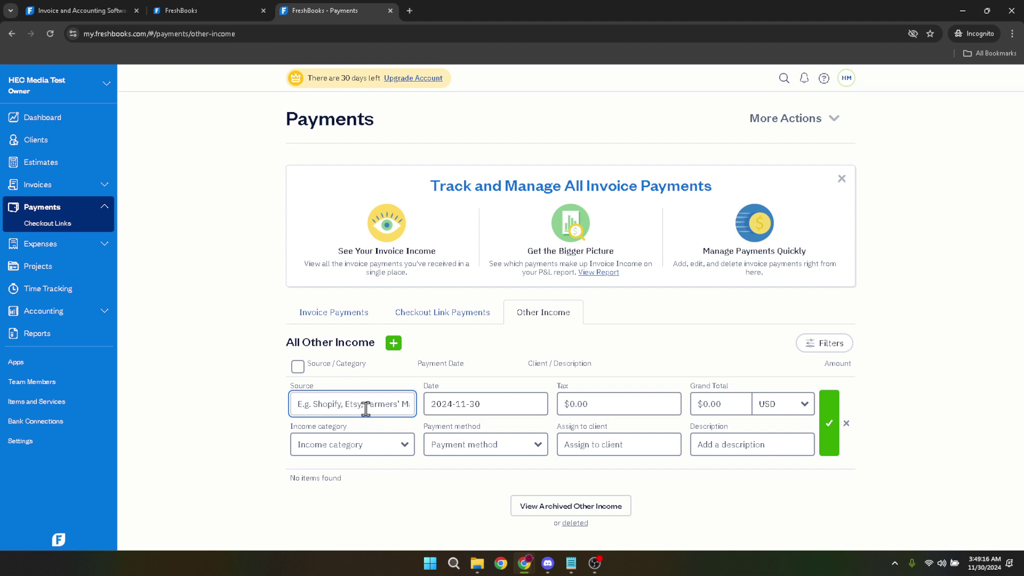
type("FB Mar")
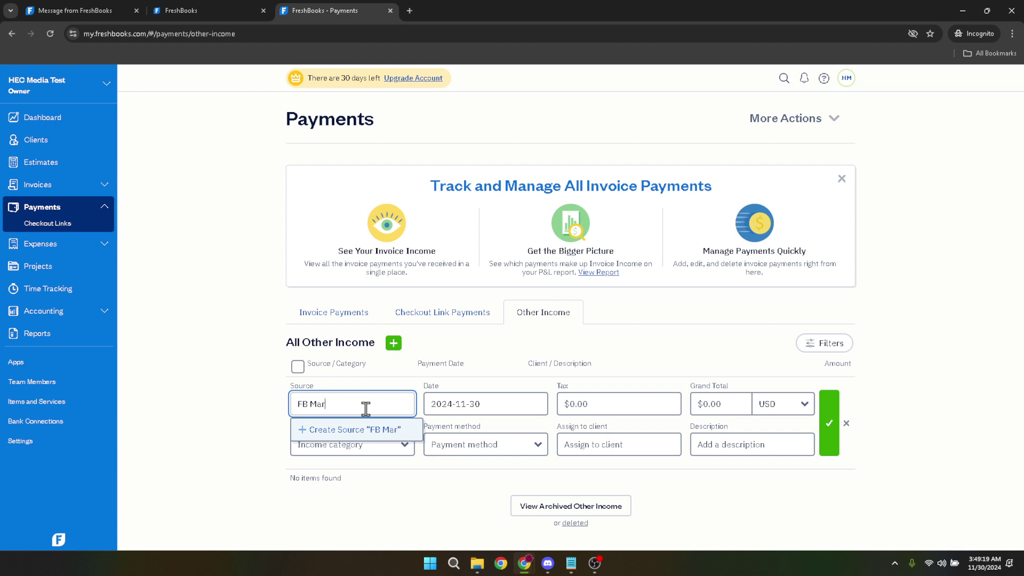
type("ket Ads")
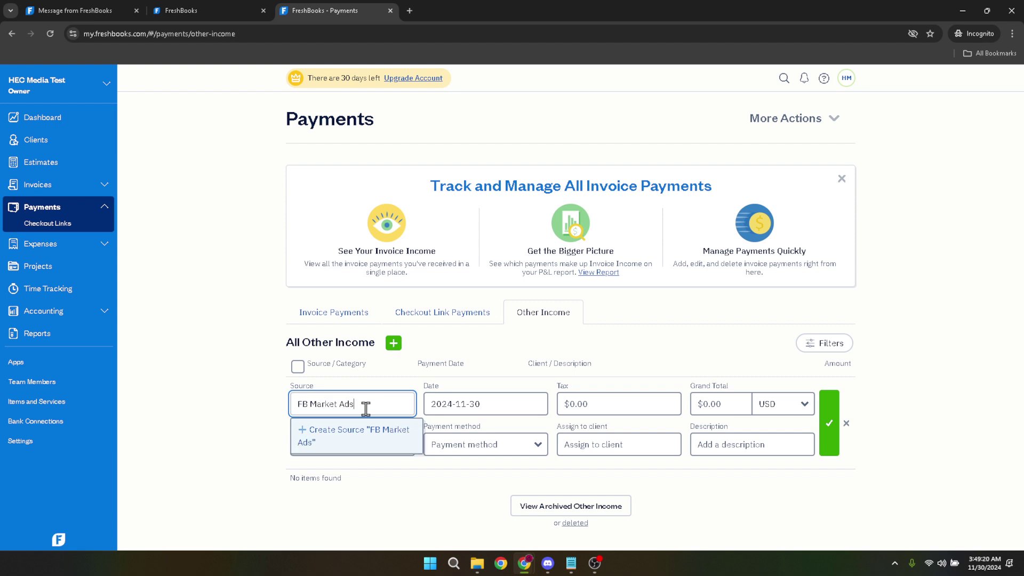
key("Tab")
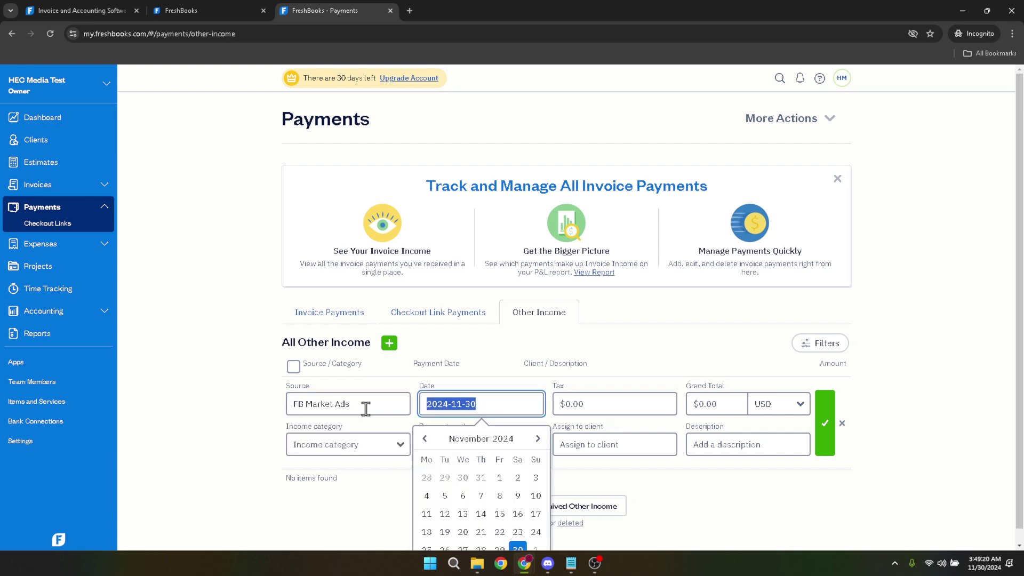
Apply the 8% Sample Rate tax to the new income entry.
left_click(572, 408)
left_click(595, 405)
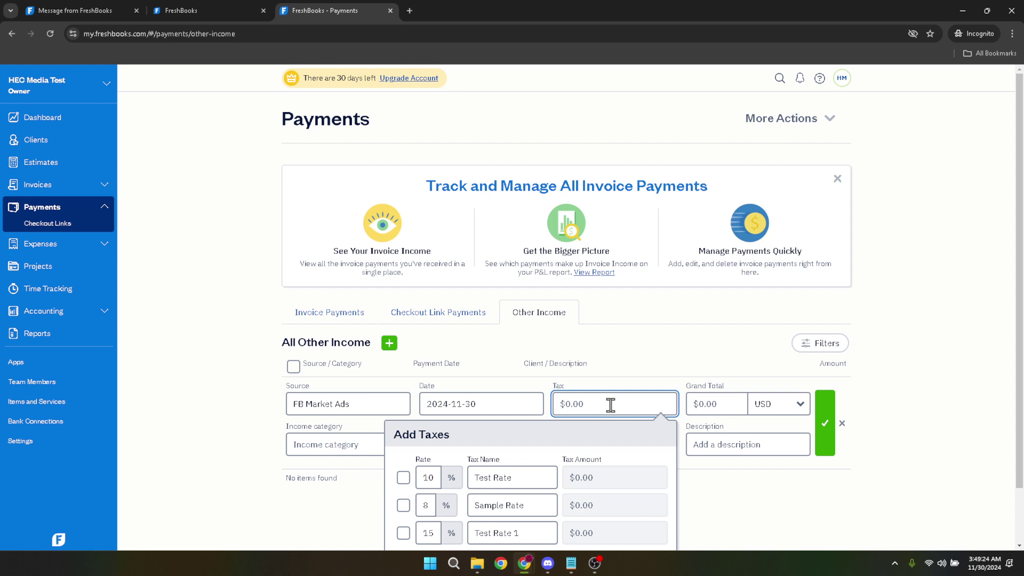
left_click(404, 505)
scroll(558, 474, "down", 1)
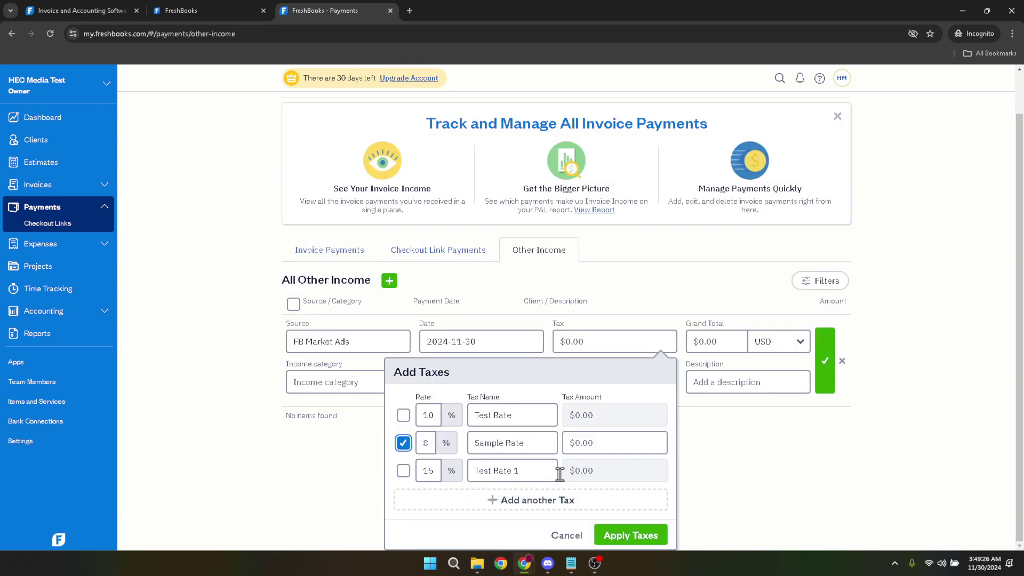
left_click(623, 535)
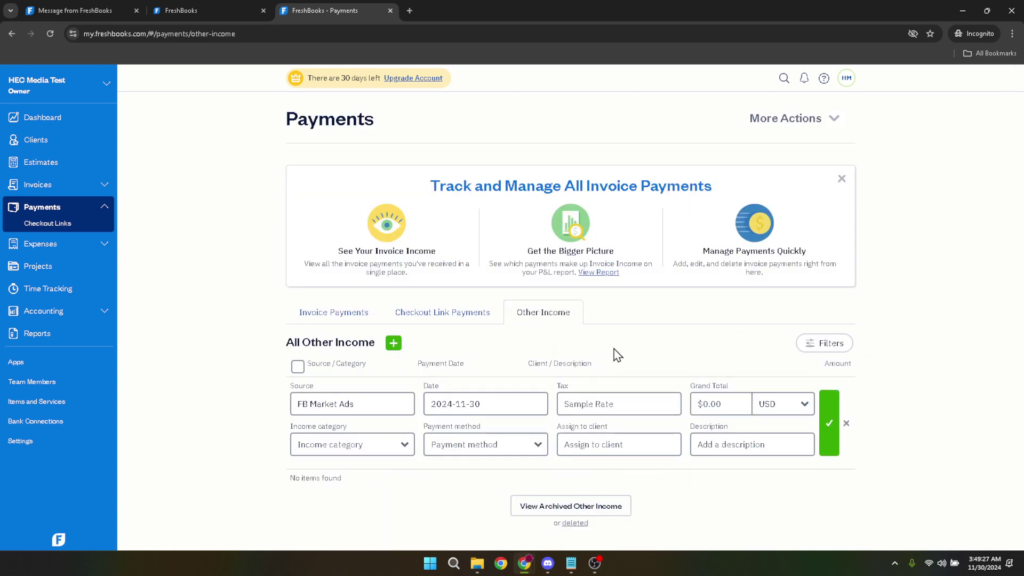
left_click(627, 401)
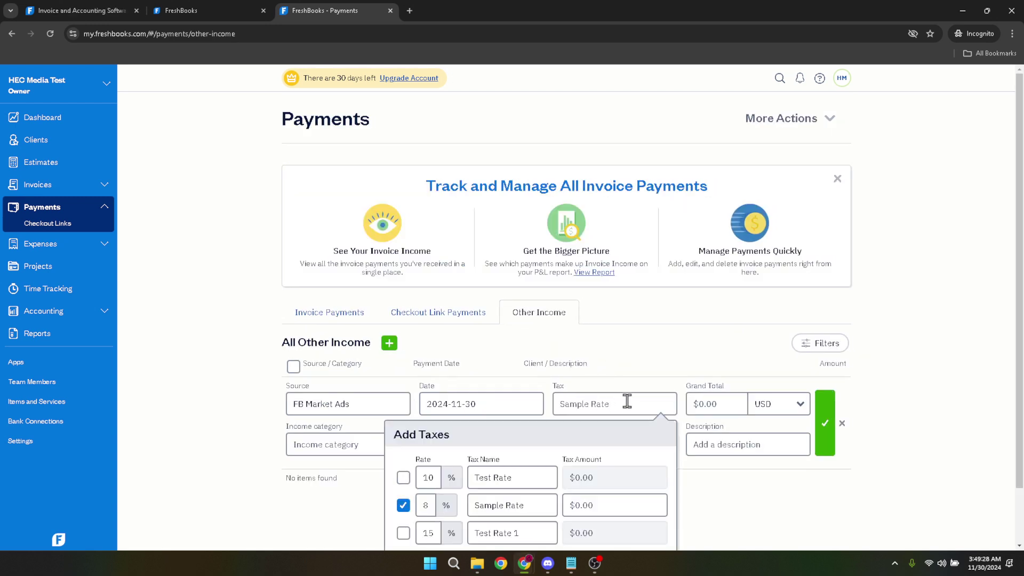
Set the income entry's grand total to 3500 USD and try to save the entry.
left_click(715, 404)
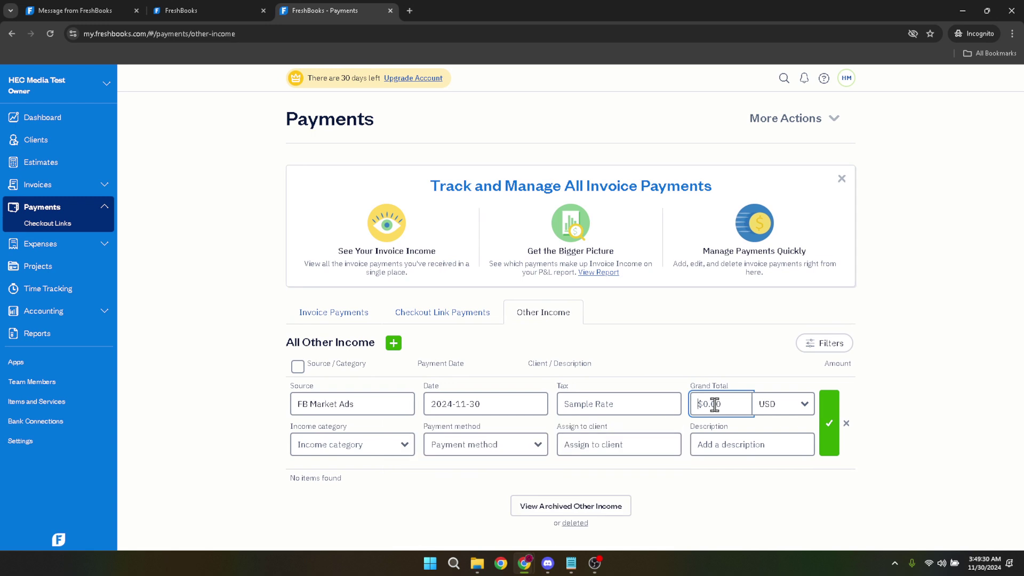
type("3500")
left_click(971, 408)
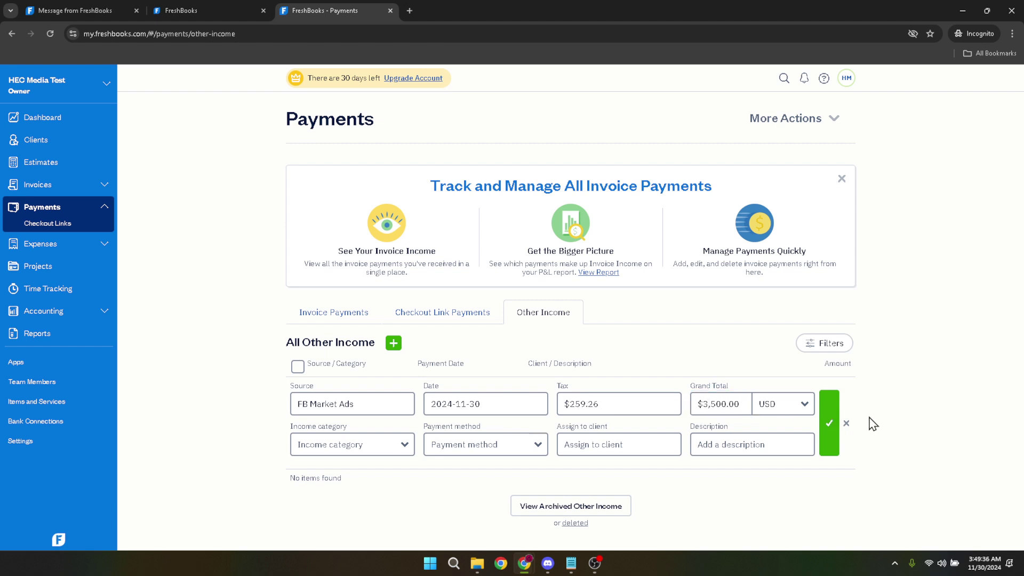
left_click(839, 424)
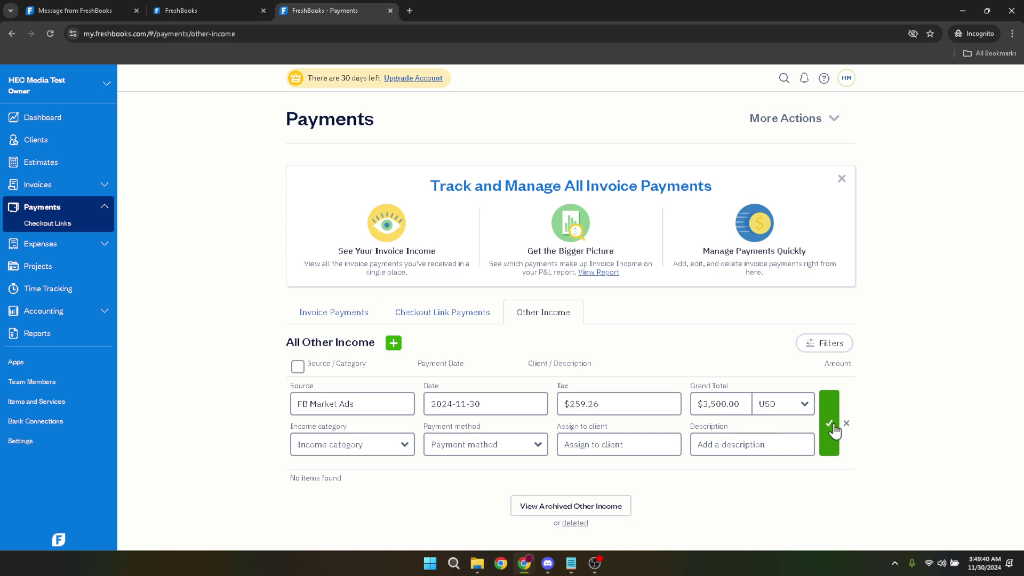
left_click(834, 427)
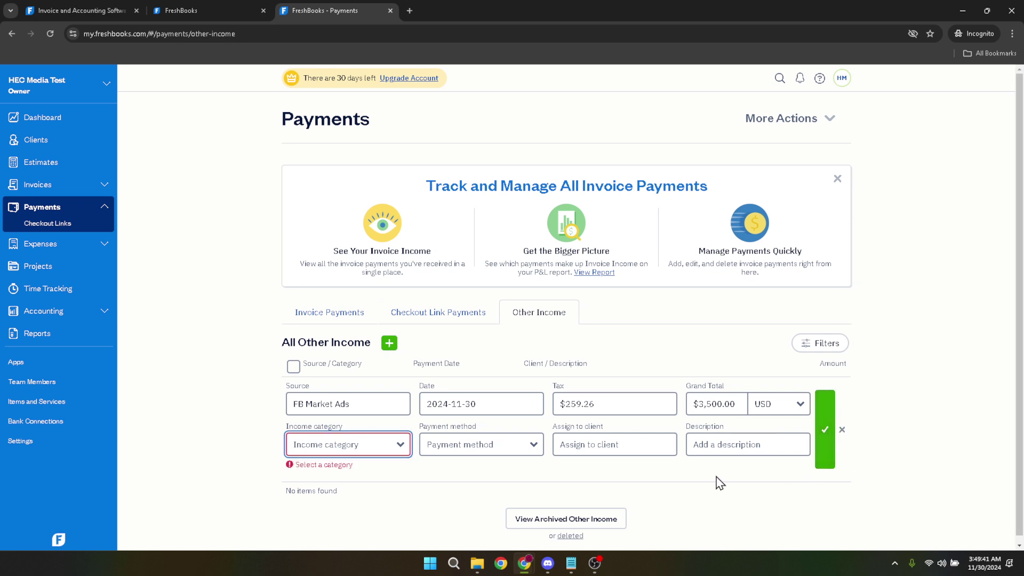
Set the entry's income category to Advertising & Affiliate Income and its payment method to Cash.
left_click(368, 447)
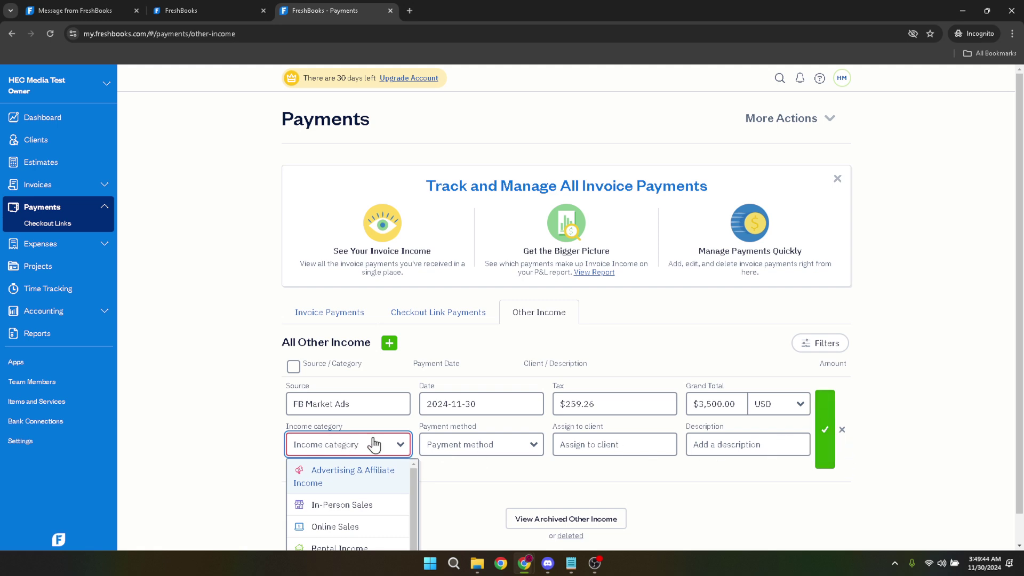
scroll(391, 435, "down", 1)
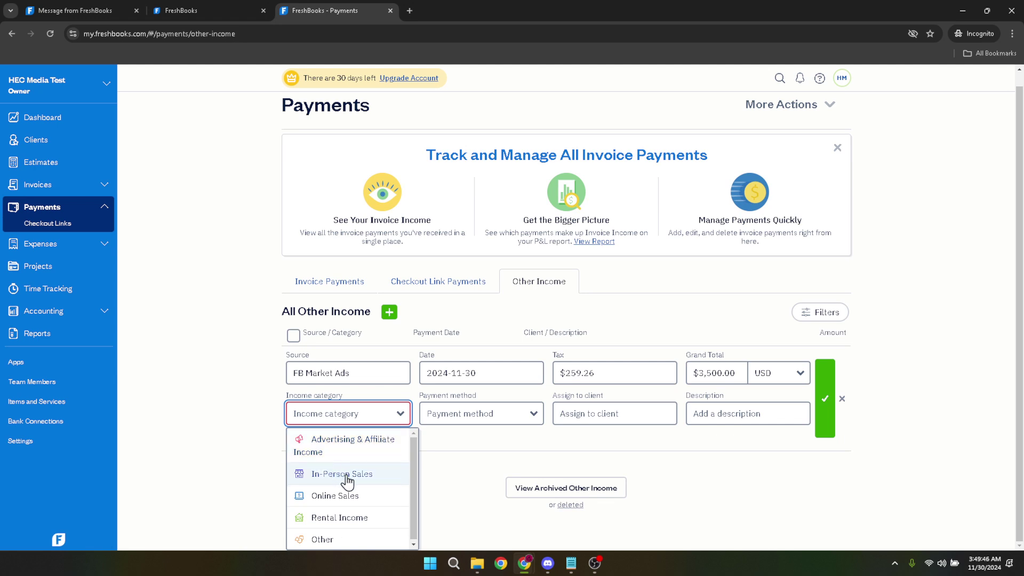
left_click(363, 451)
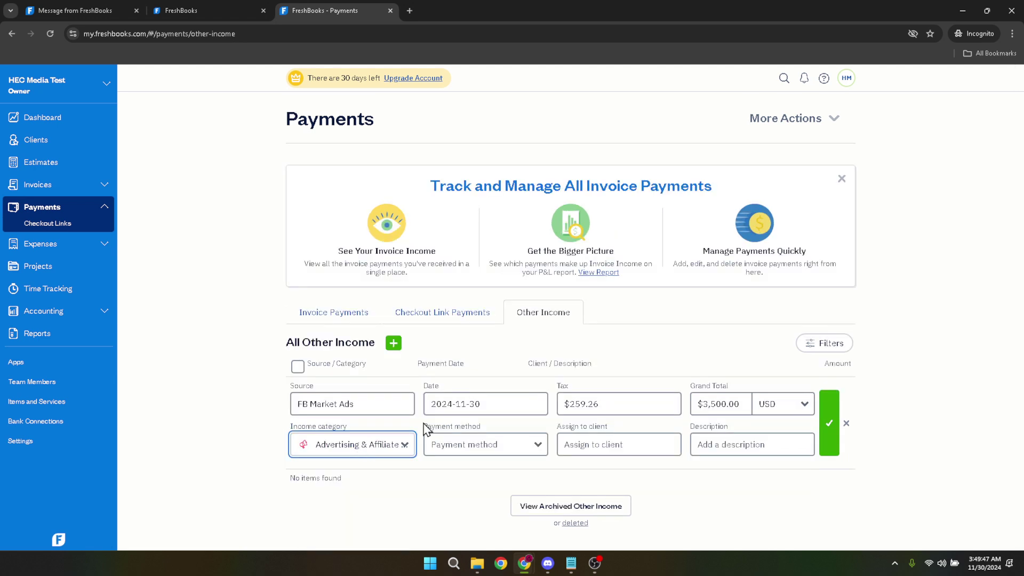
left_click(505, 453)
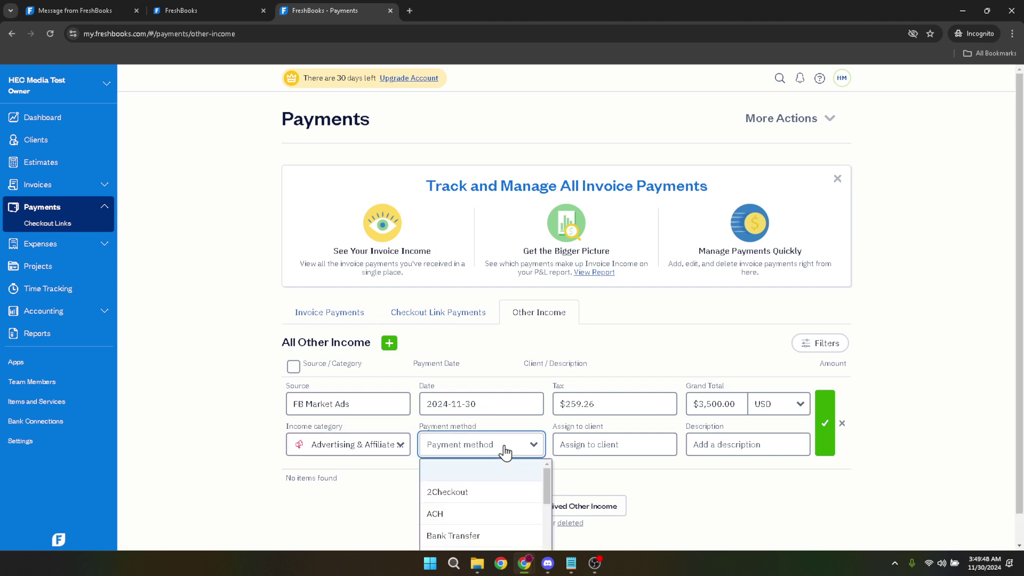
scroll(472, 482, "down", 2)
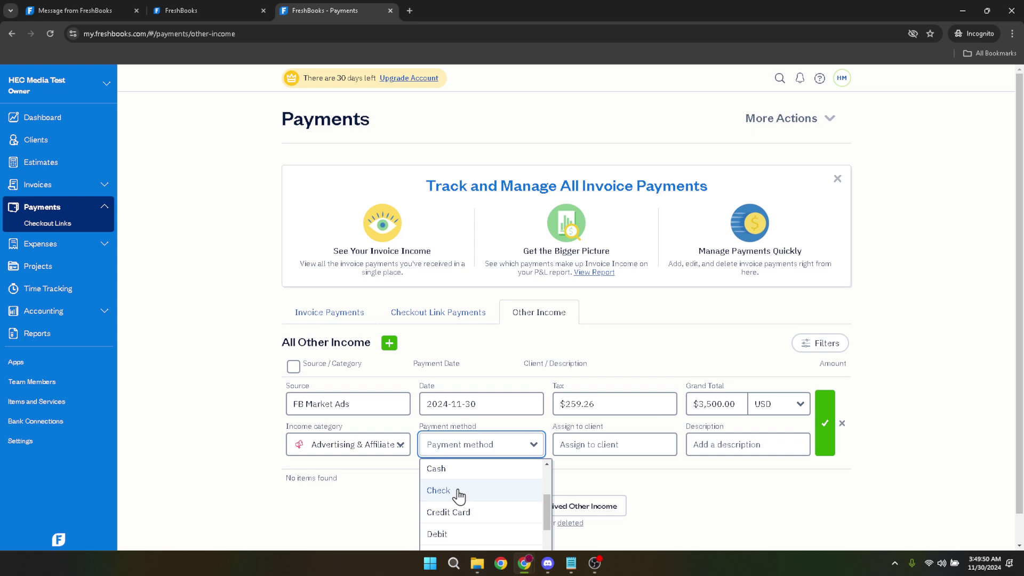
left_click(449, 473)
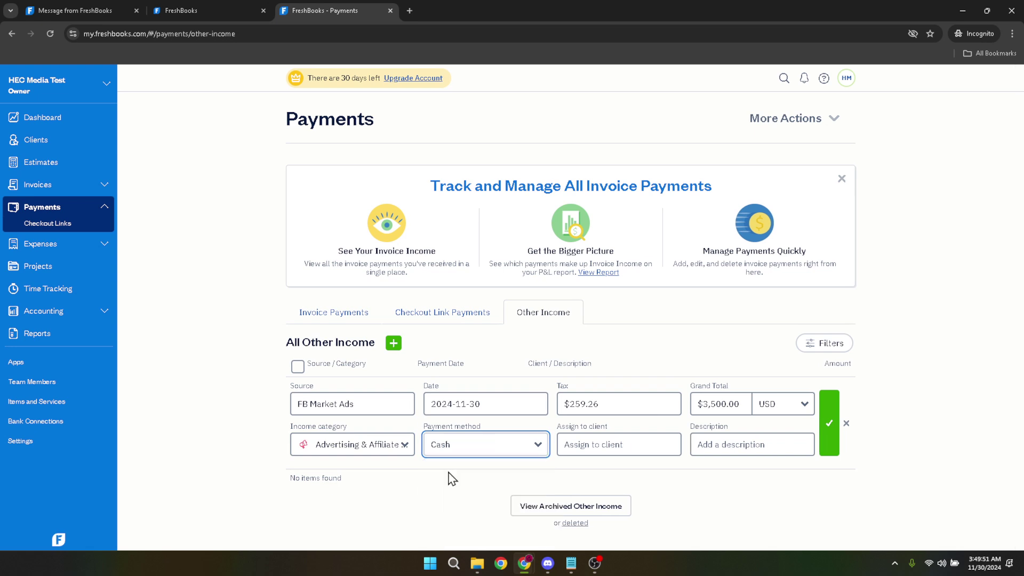
Assign the income entry to the second listed client and save it without a description.
left_click(633, 440)
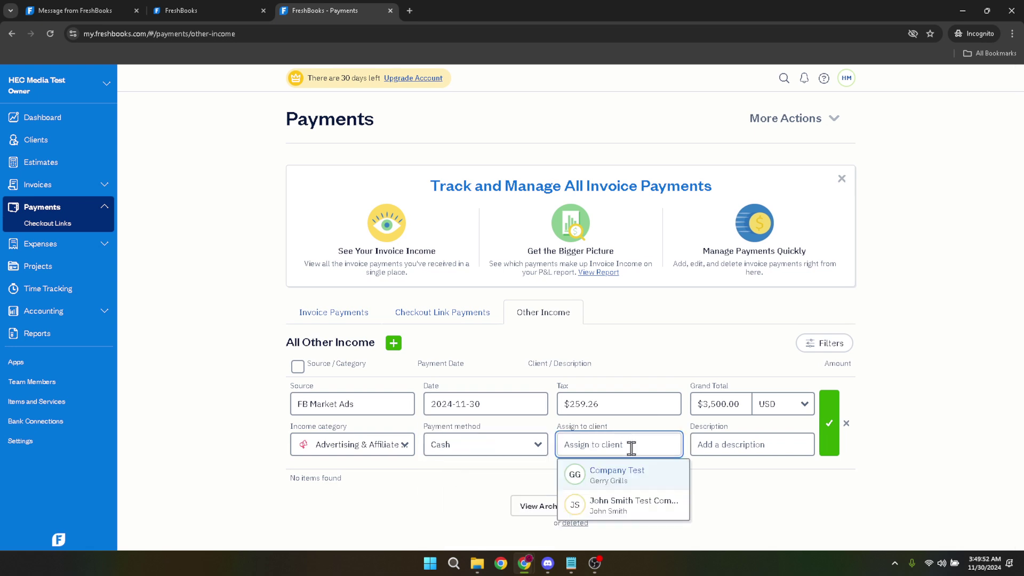
left_click(633, 511)
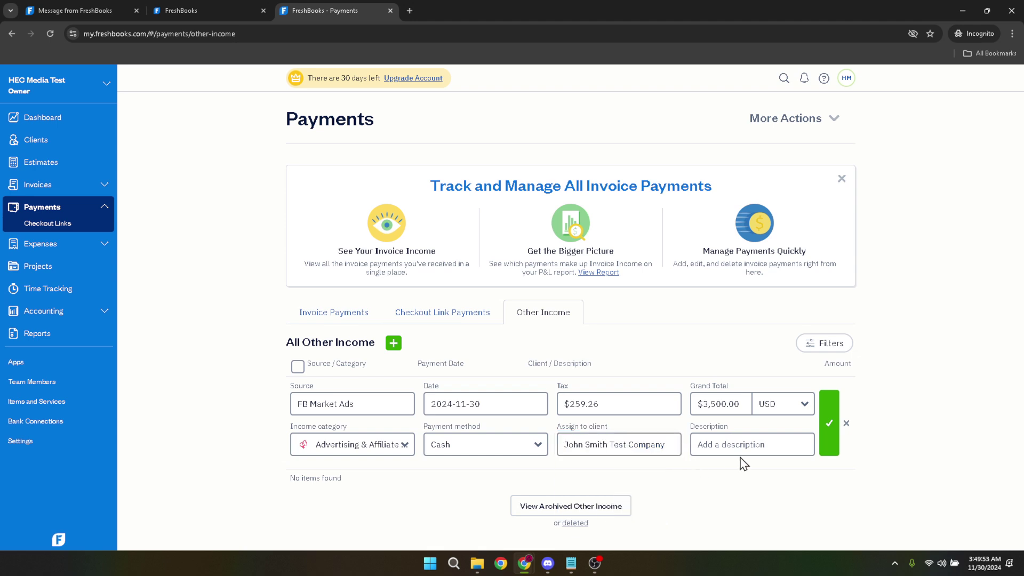
left_click(745, 447)
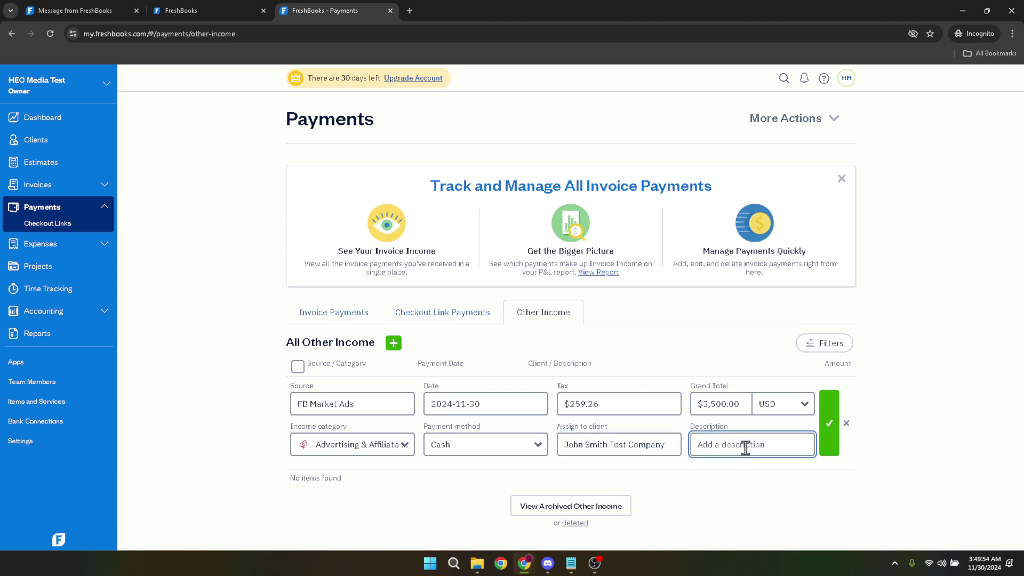
left_click(828, 427)
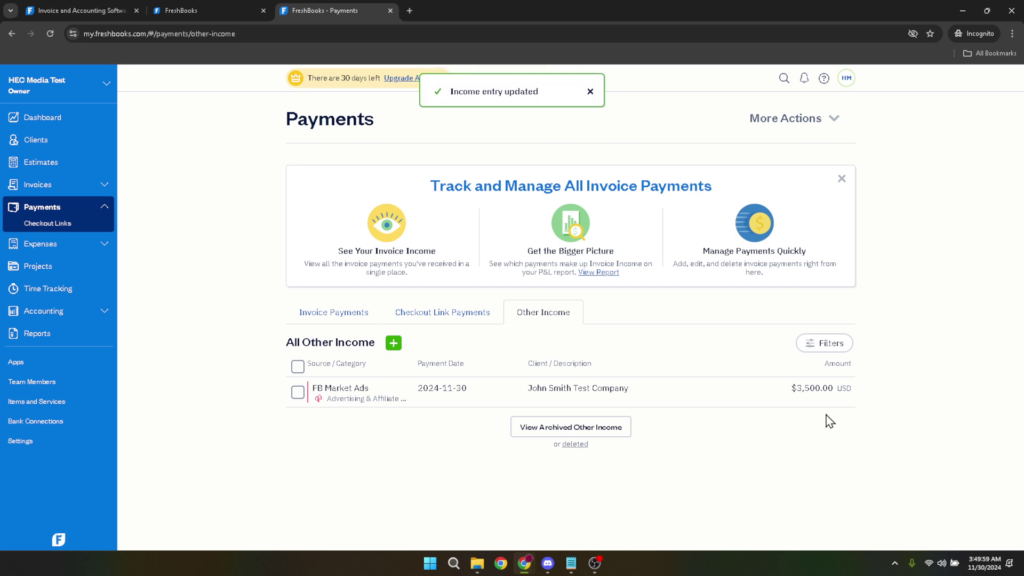
mouse_move(826, 409)
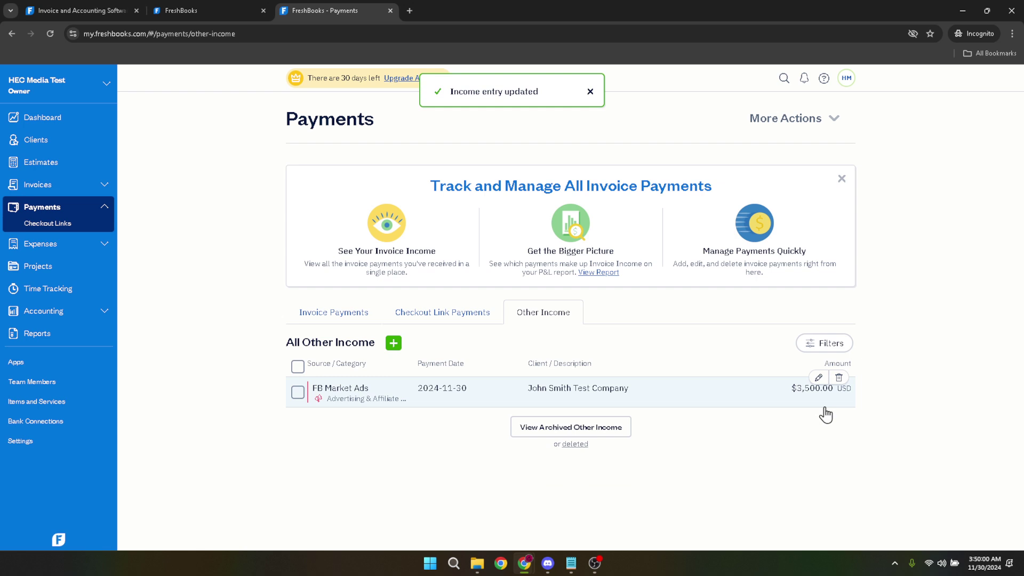